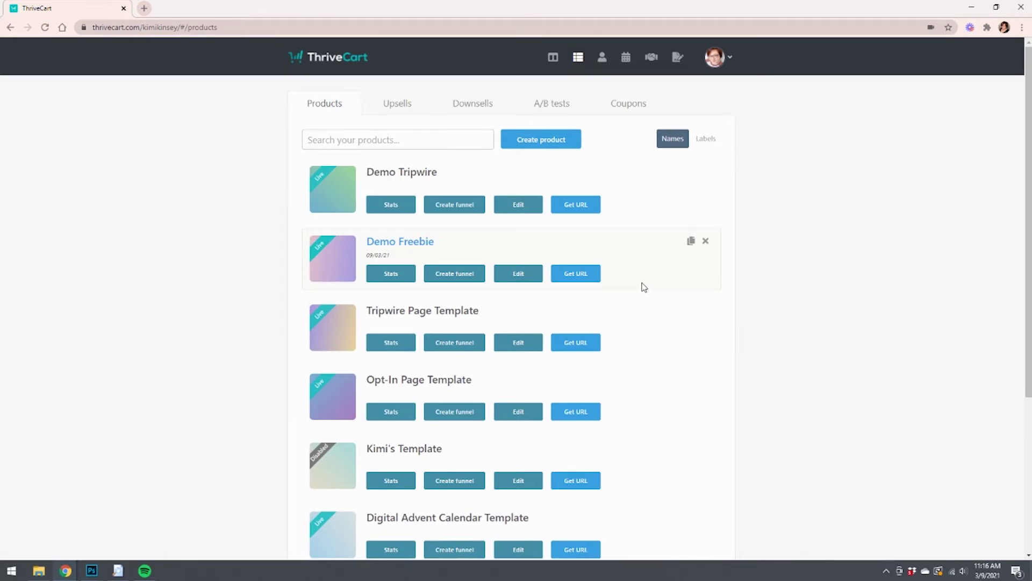
Open Demo Freebie's product settings in a new tab and review its pricing options.
right_click(518, 277)
click(535, 284)
click(220, 10)
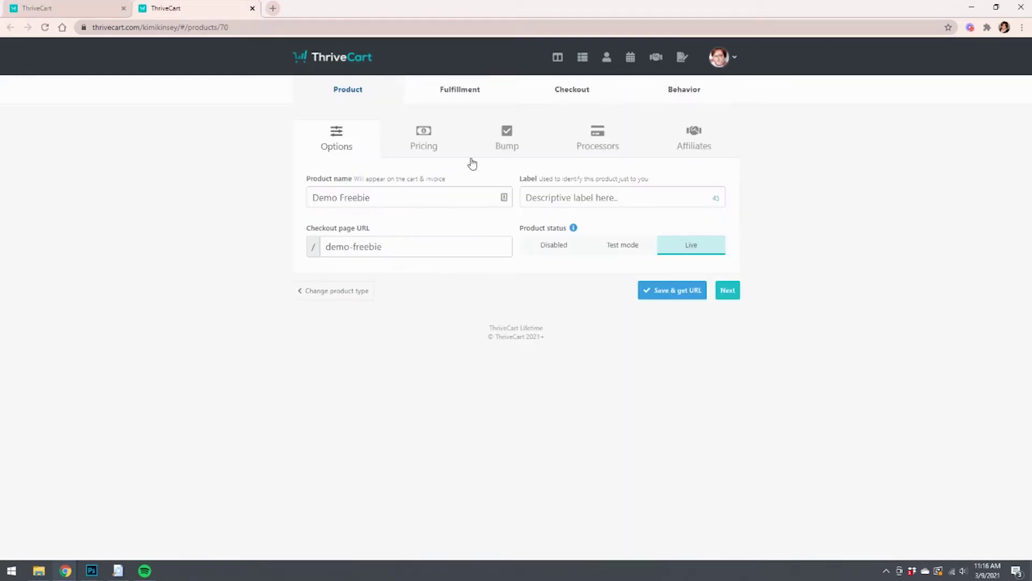
click(428, 132)
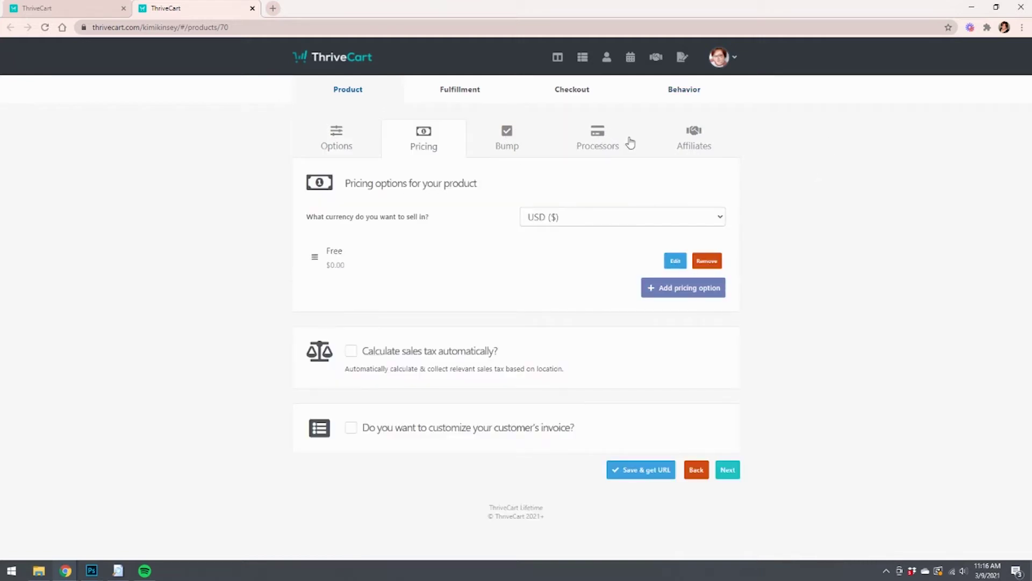
In Fulfillment, keep 'Send them to a URL' with the demo-tripwire Success URL.
click(468, 95)
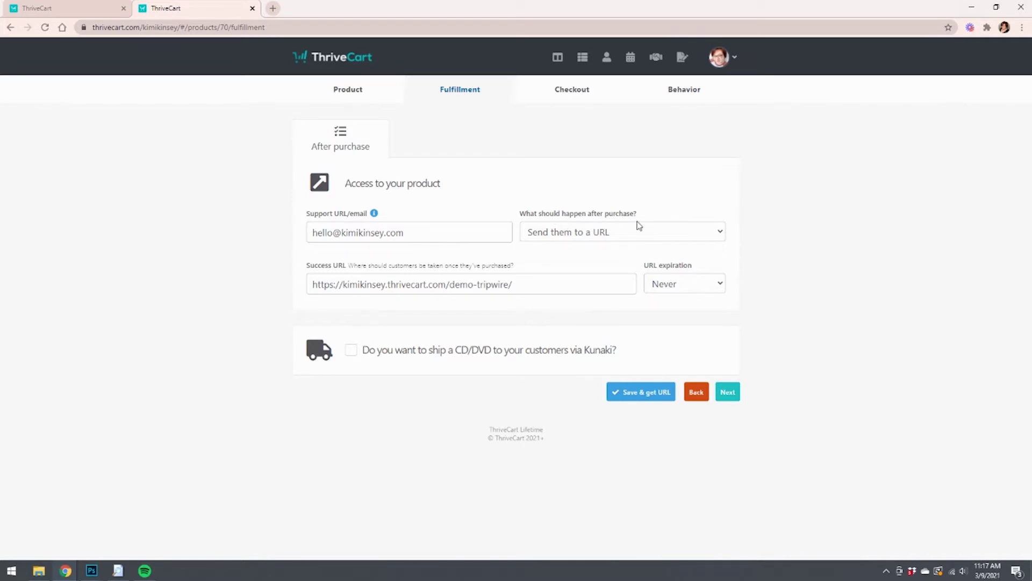
click(614, 236)
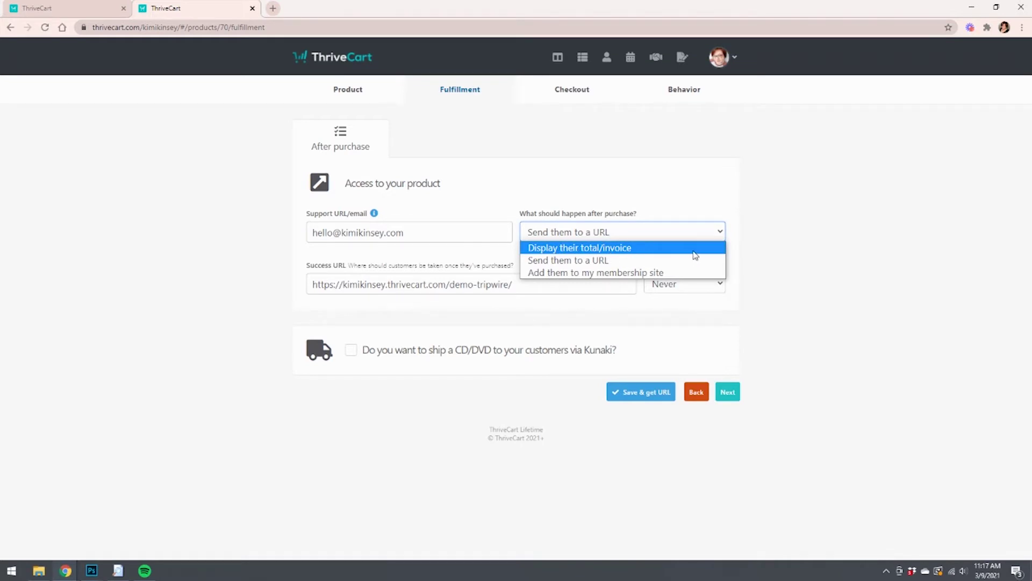
click(635, 263)
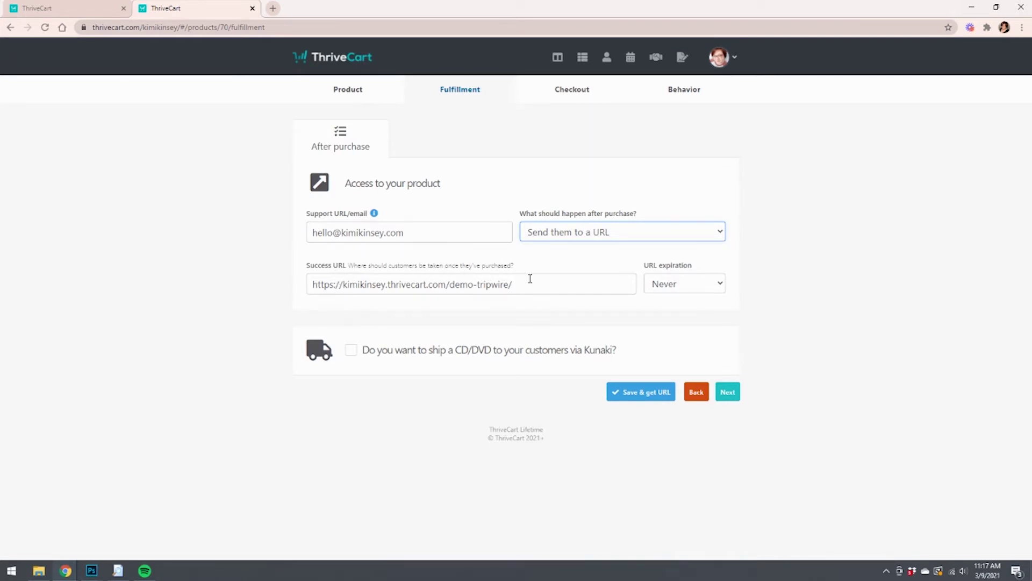
drag(519, 284, 311, 285)
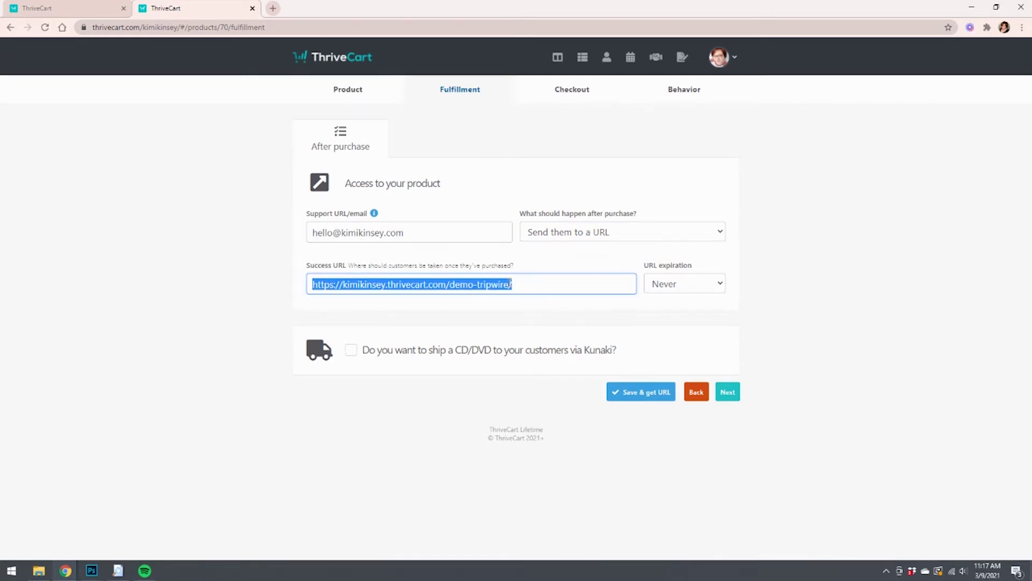
click(75, 9)
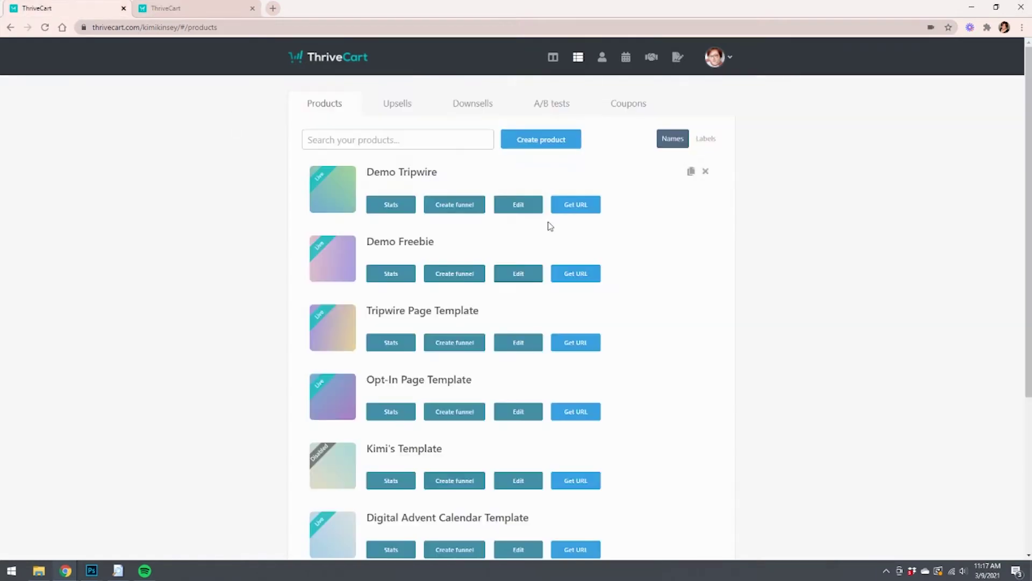
click(226, 8)
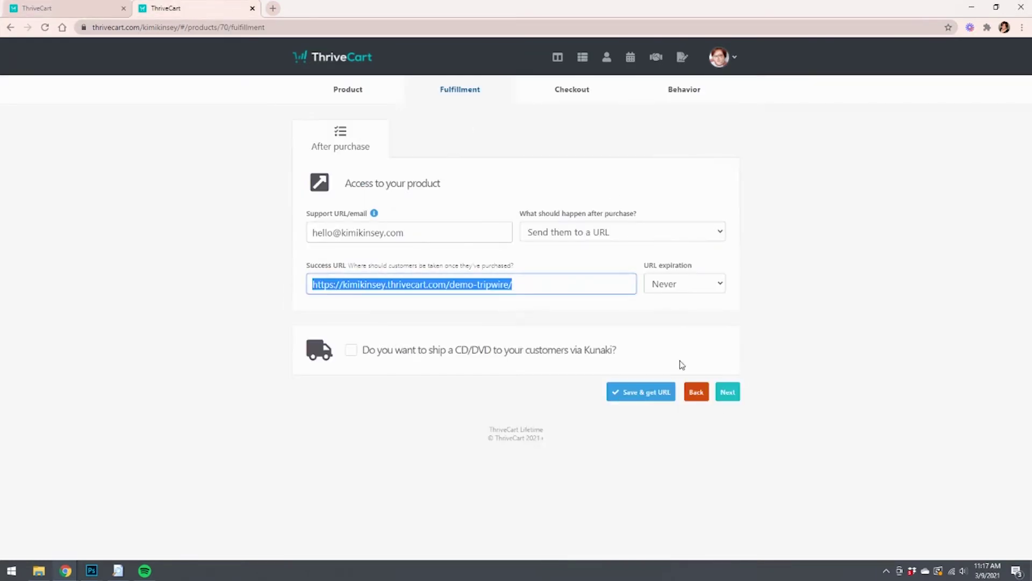
Continue to Checkout, launch Demo Freebie's cart design editor, and switch to the Success page.
click(724, 386)
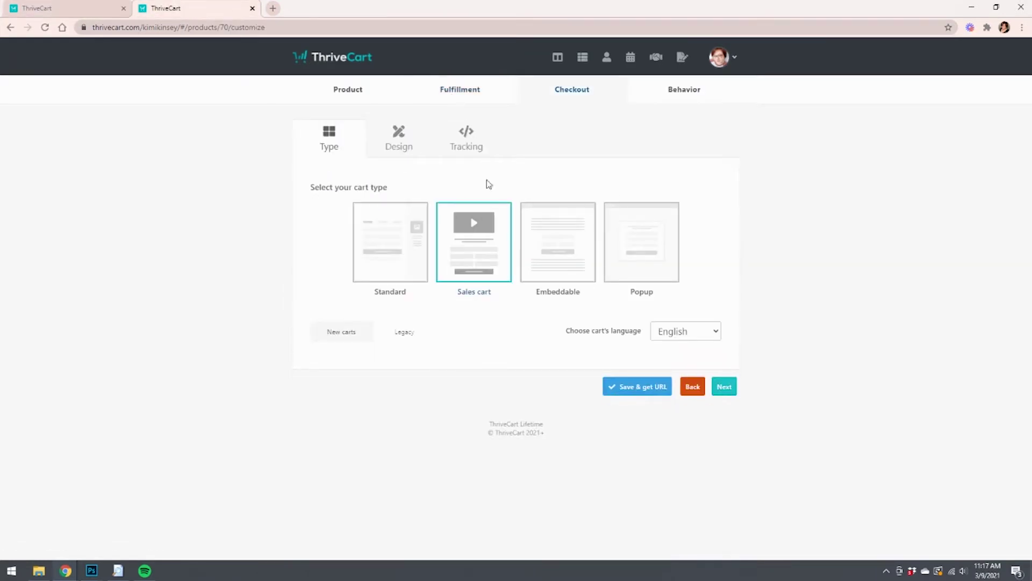
click(398, 151)
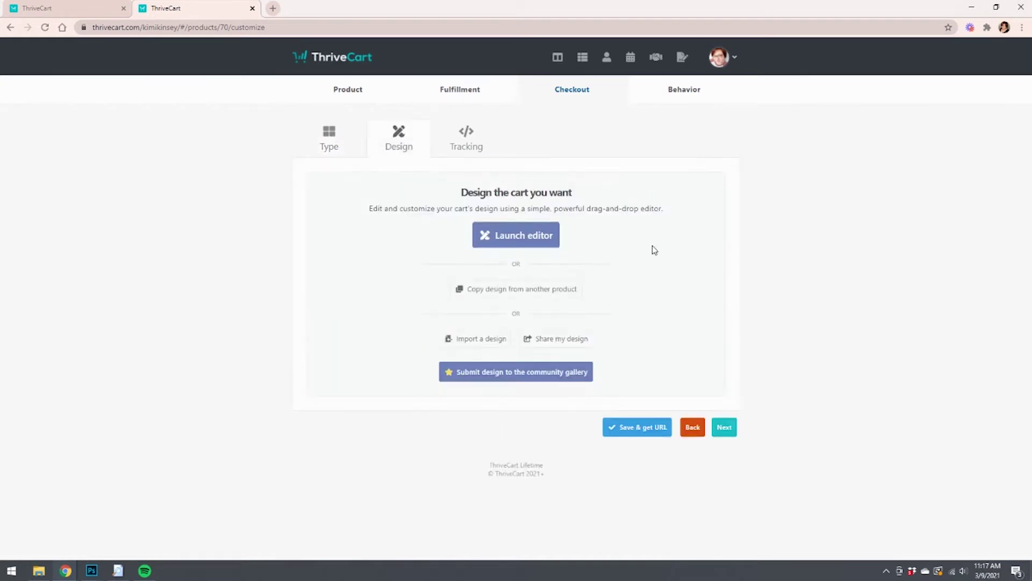
click(355, 143)
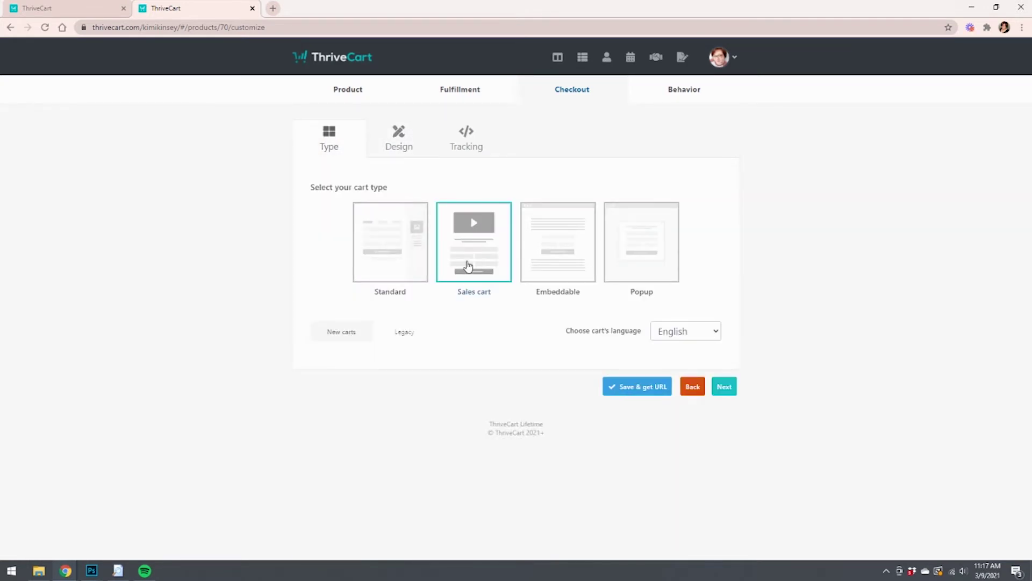
click(398, 137)
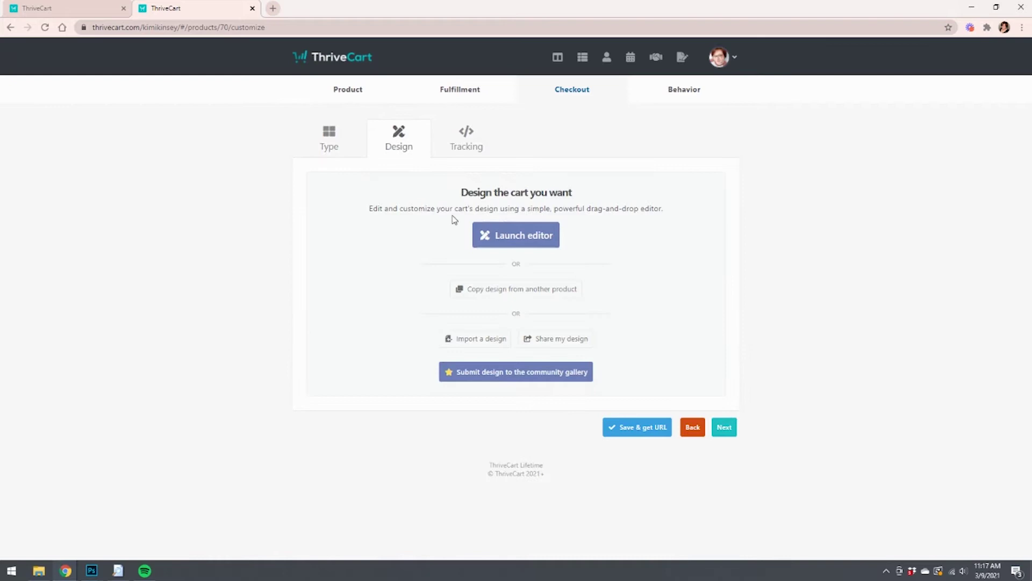
click(508, 235)
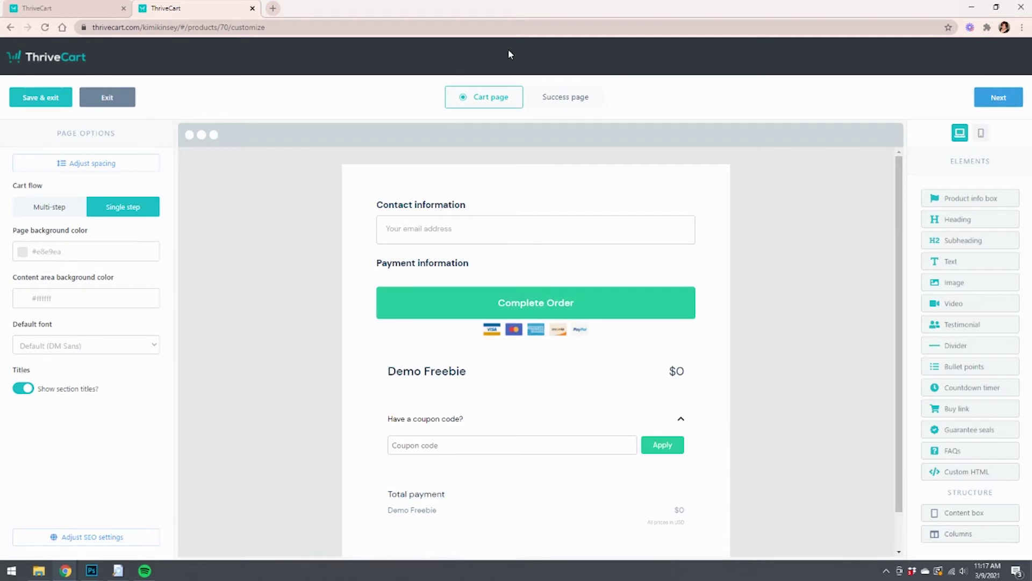
click(570, 102)
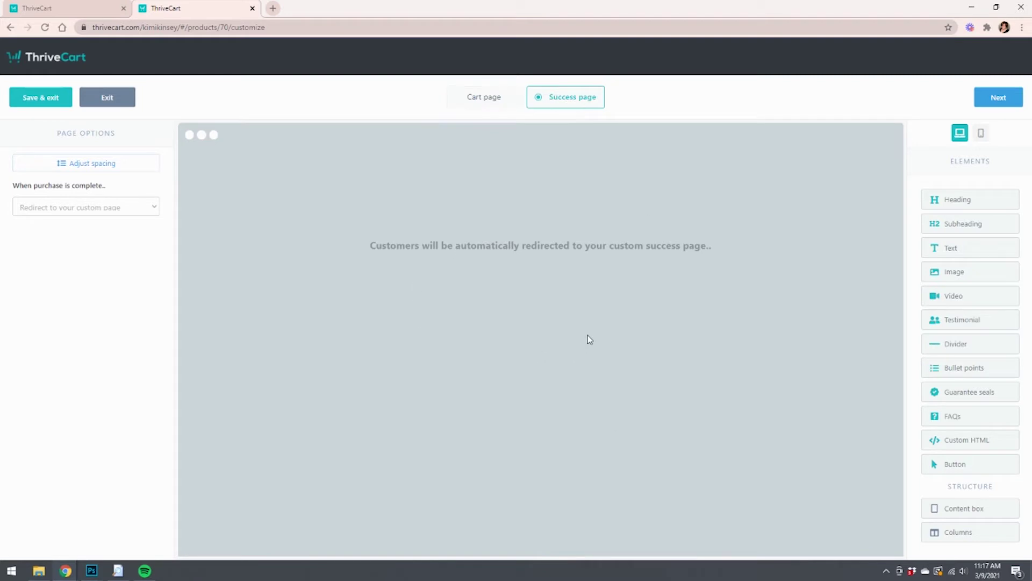
Set 'When purchase is complete' to 'Redirect to your custom page'.
click(79, 208)
click(49, 220)
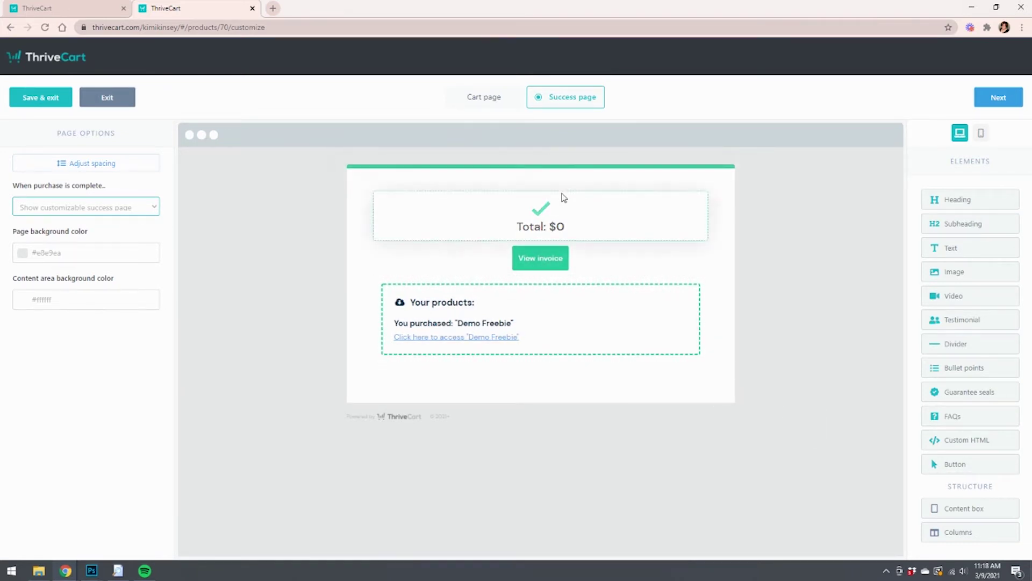
click(68, 216)
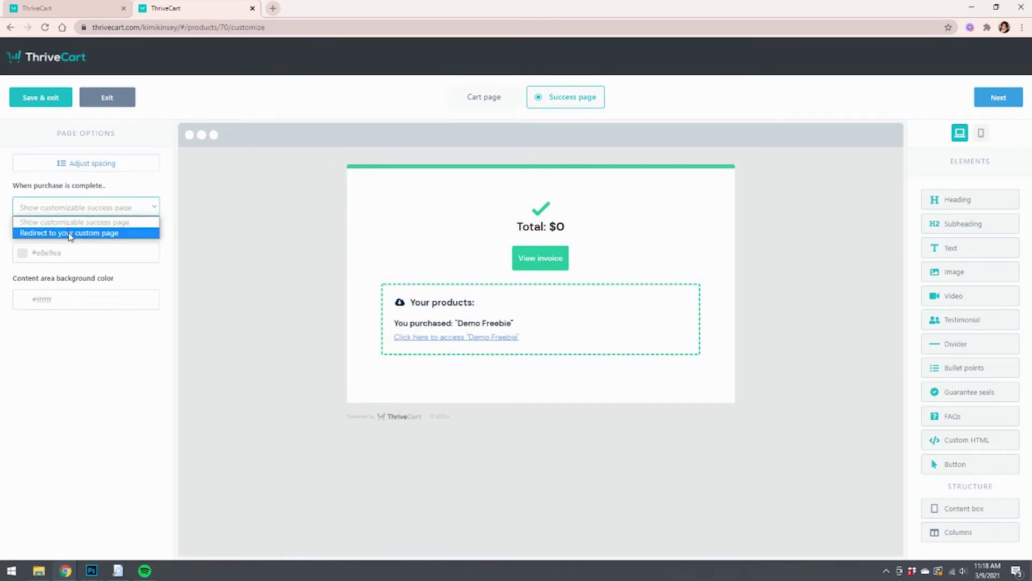
click(70, 233)
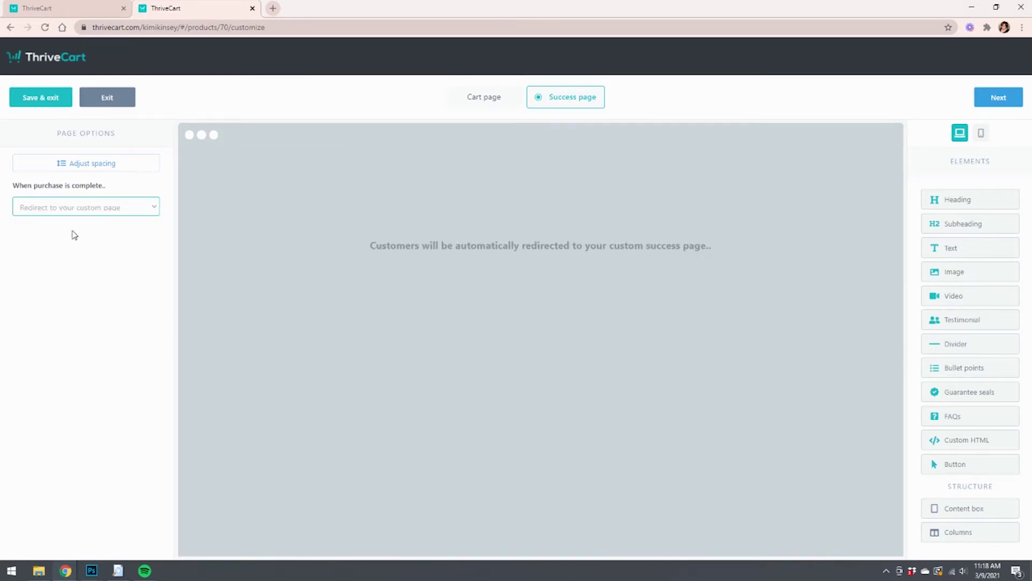
click(37, 8)
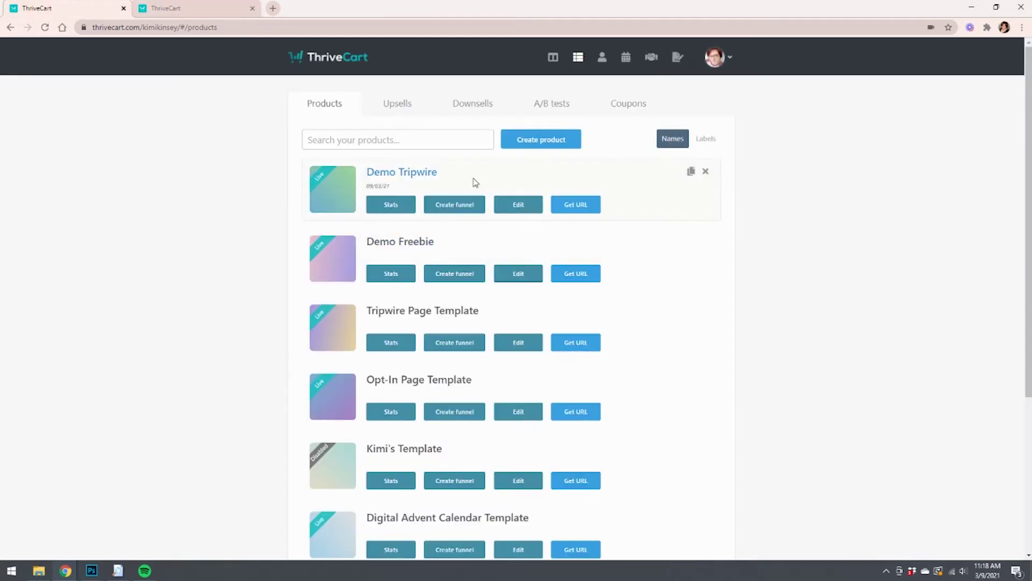
click(239, 8)
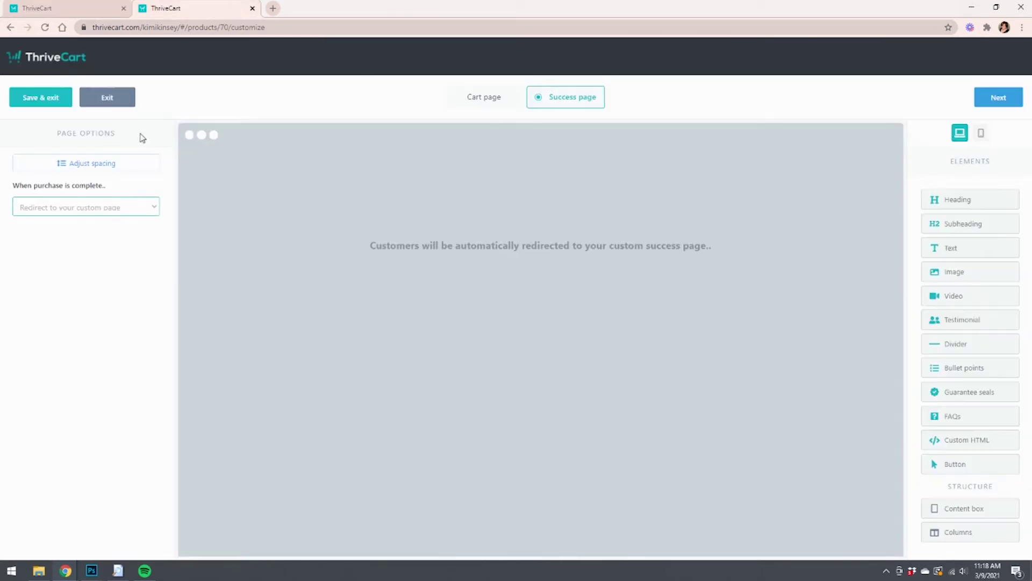
Save Demo Freebie's cart and product, close its tab, and open Demo Tripwire's settings in a new tab.
click(44, 100)
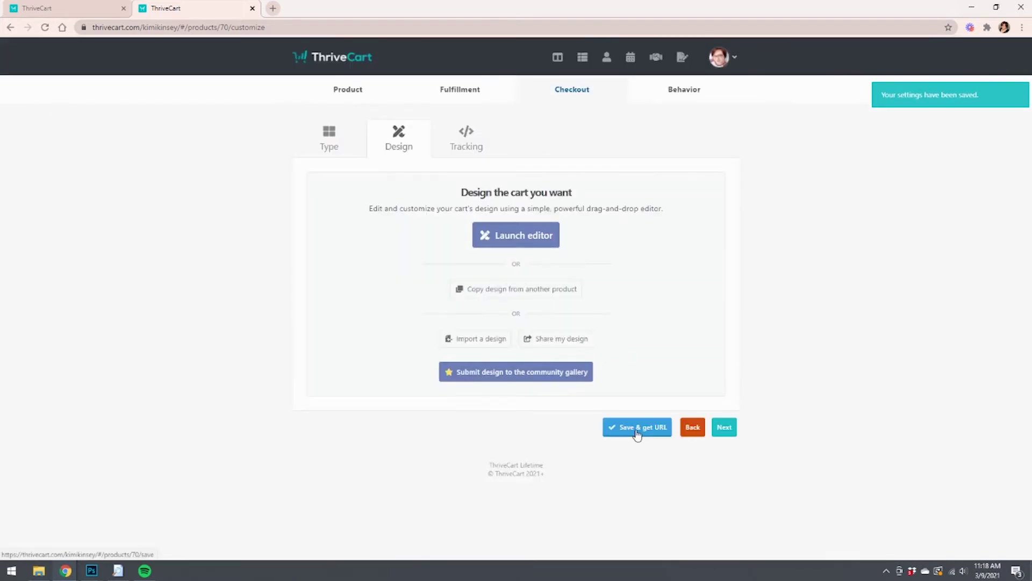
click(638, 433)
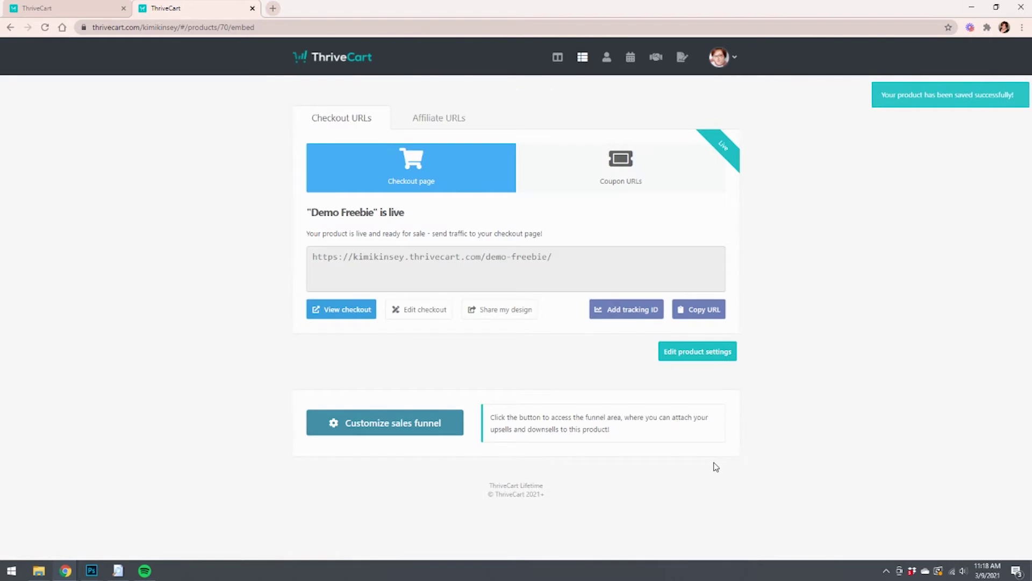
click(252, 8)
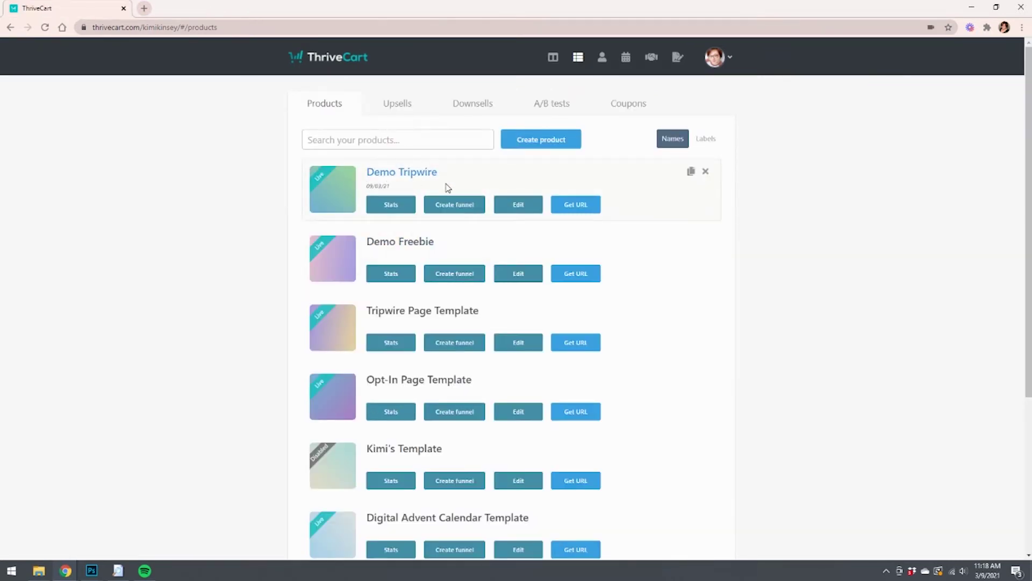
right_click(519, 207)
Keep Demo Tripwire's fulfillment sending buyers to the kimikinsey.com thank-you URL, then proceed to checkout design.
click(538, 211)
key(ctrl+Tab)
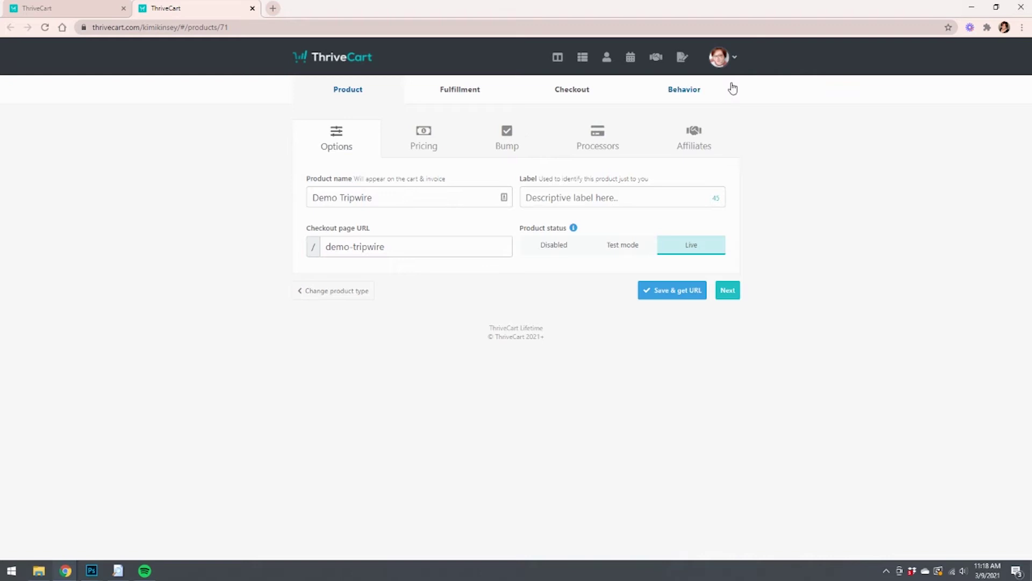
click(459, 89)
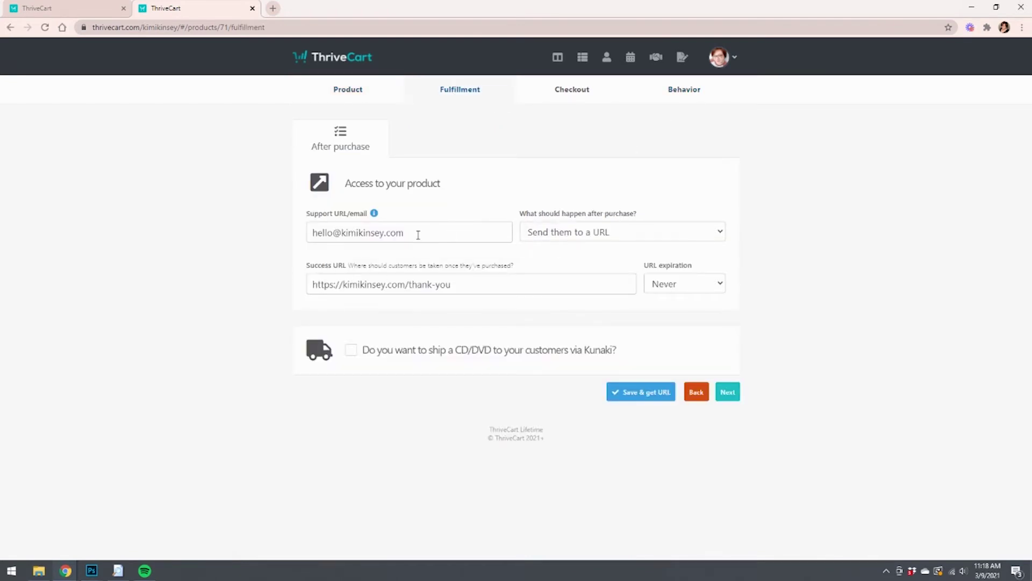
click(627, 232)
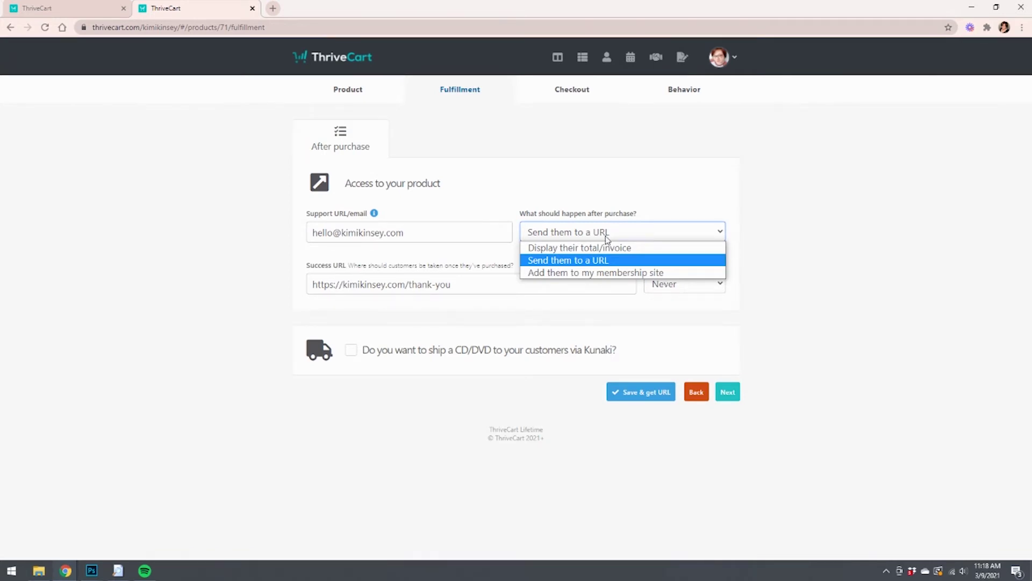
click(595, 260)
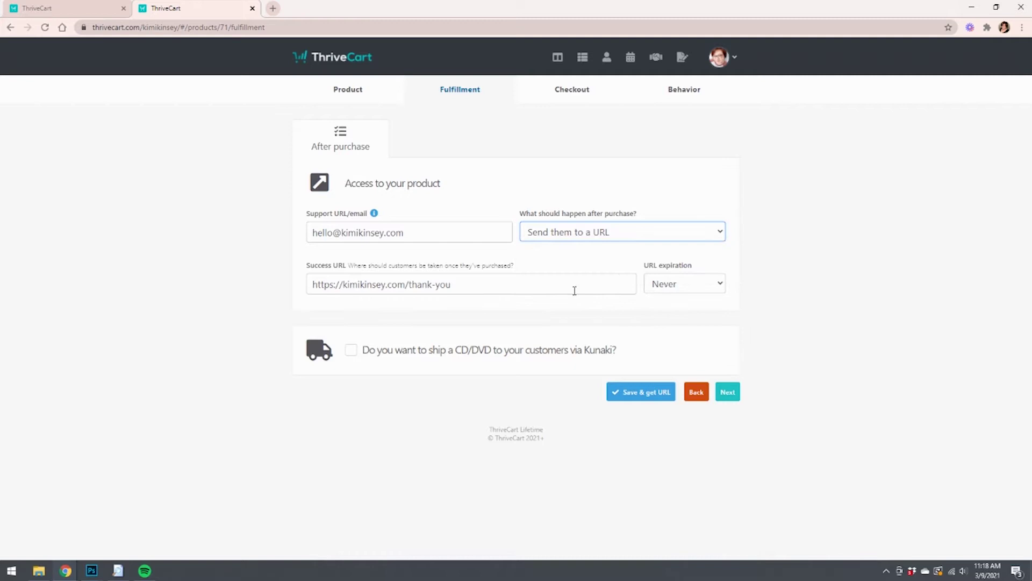
click(489, 290)
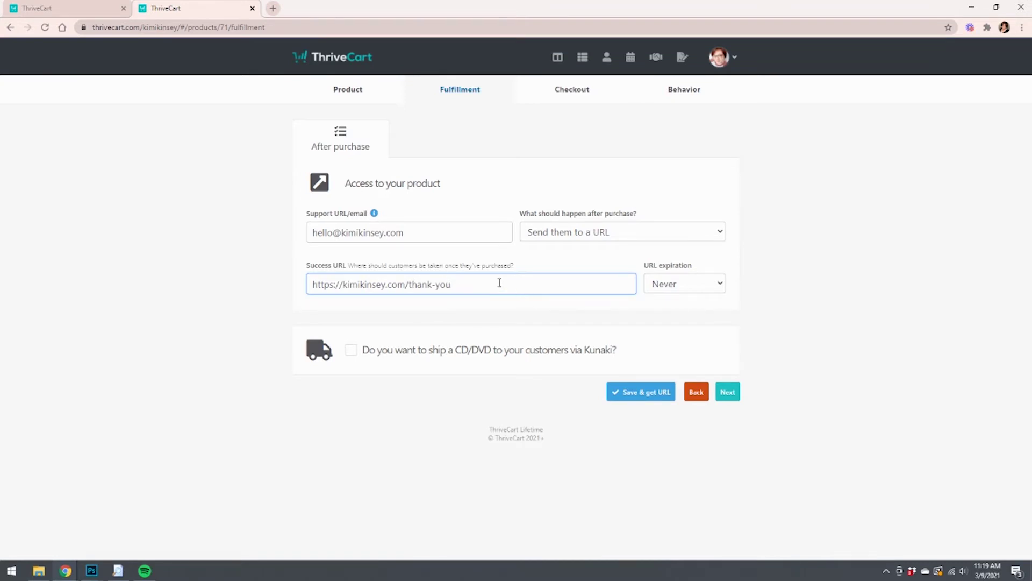
drag(498, 283, 312, 280)
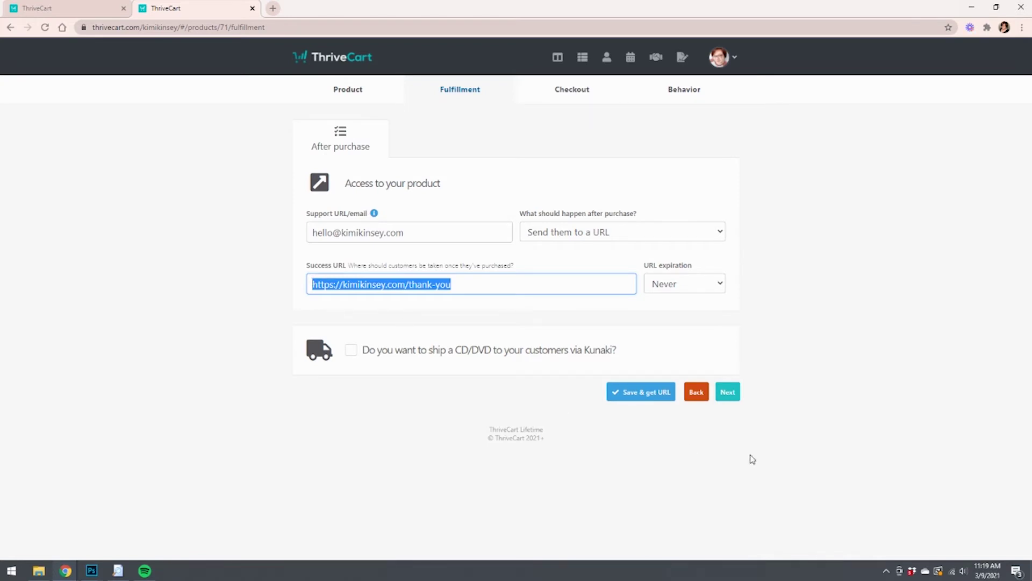
click(729, 398)
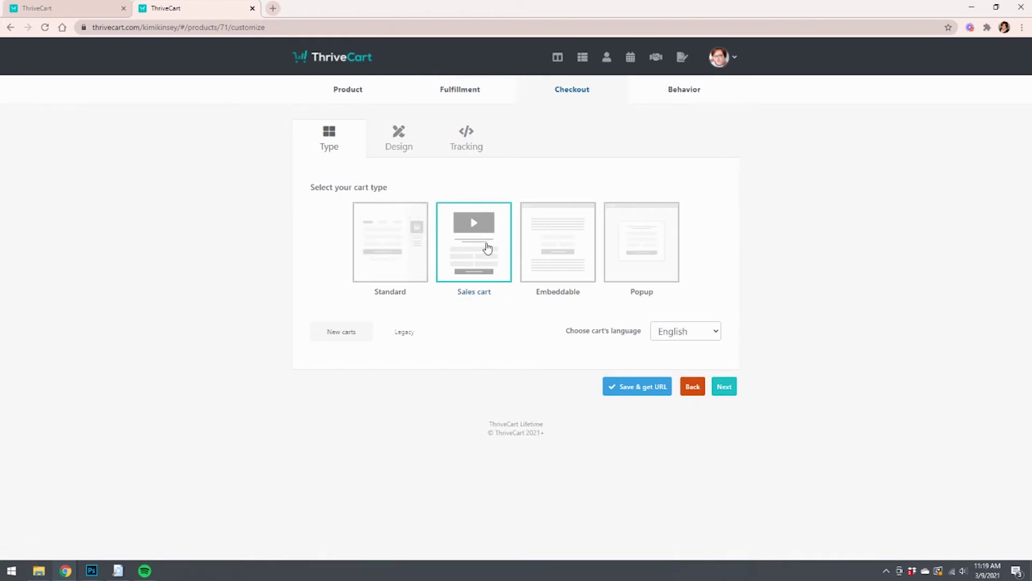
click(386, 144)
Launch Demo Tripwire's cart editor and open the countdown timer settings at 20 minutes.
click(542, 235)
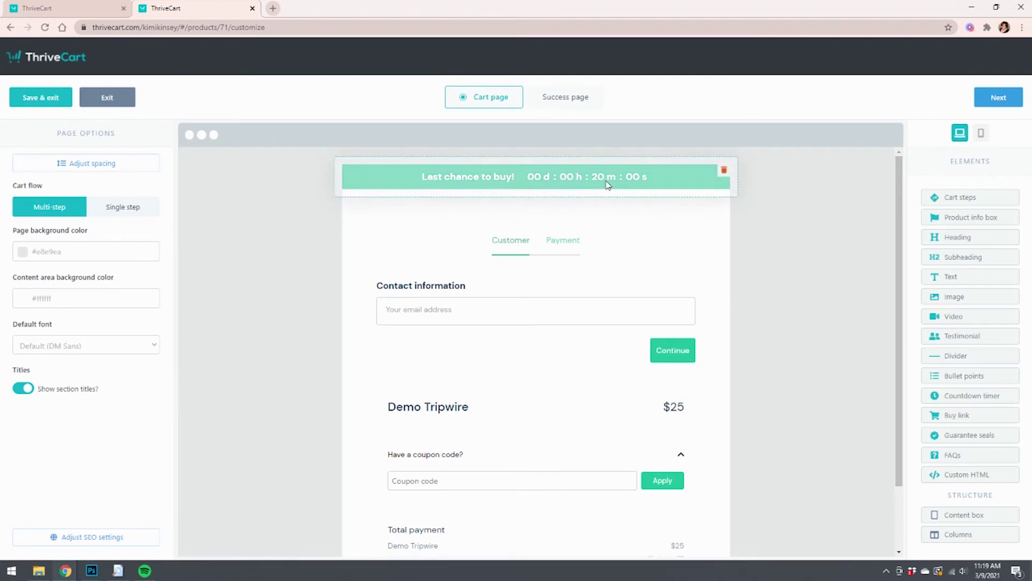
click(607, 183)
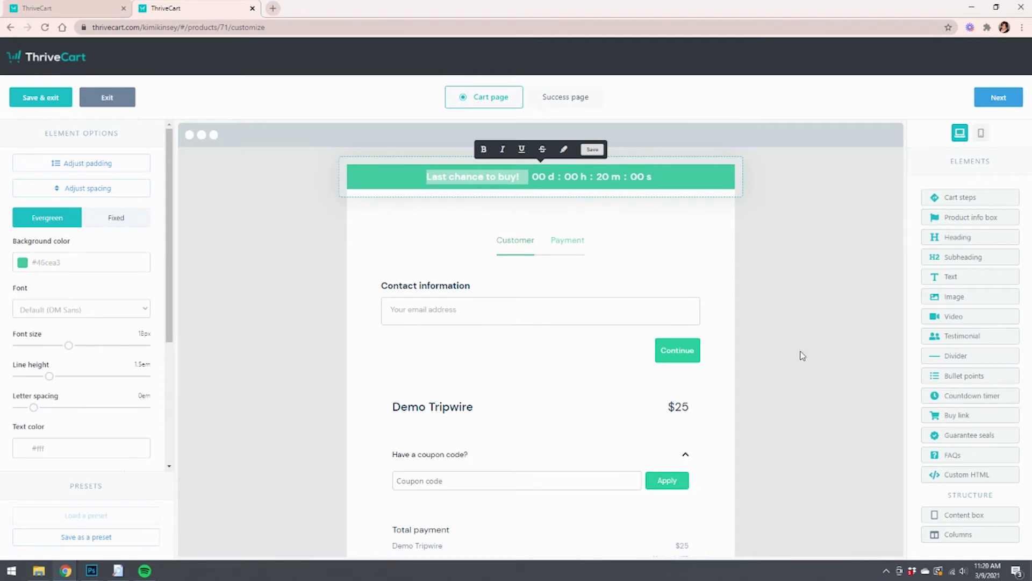
scroll(80, 252, down, 4)
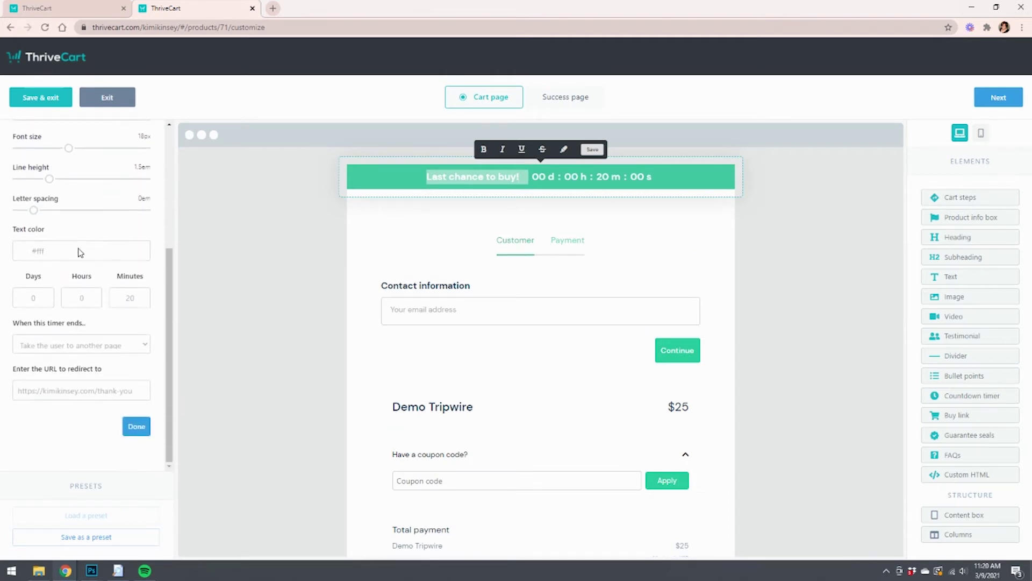
double_click(132, 297)
click(142, 345)
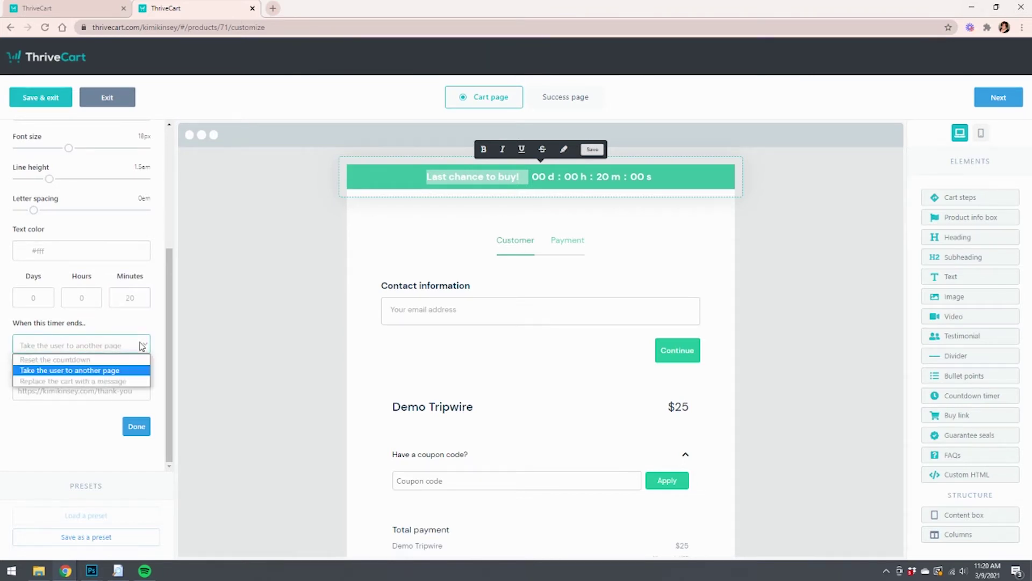
click(131, 375)
click(142, 392)
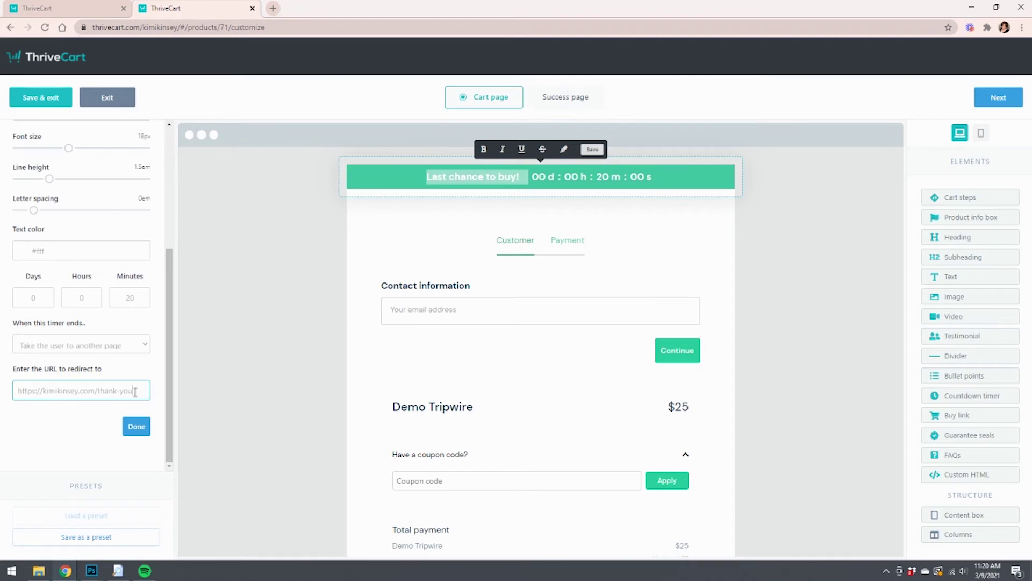
drag(140, 391, 25, 388)
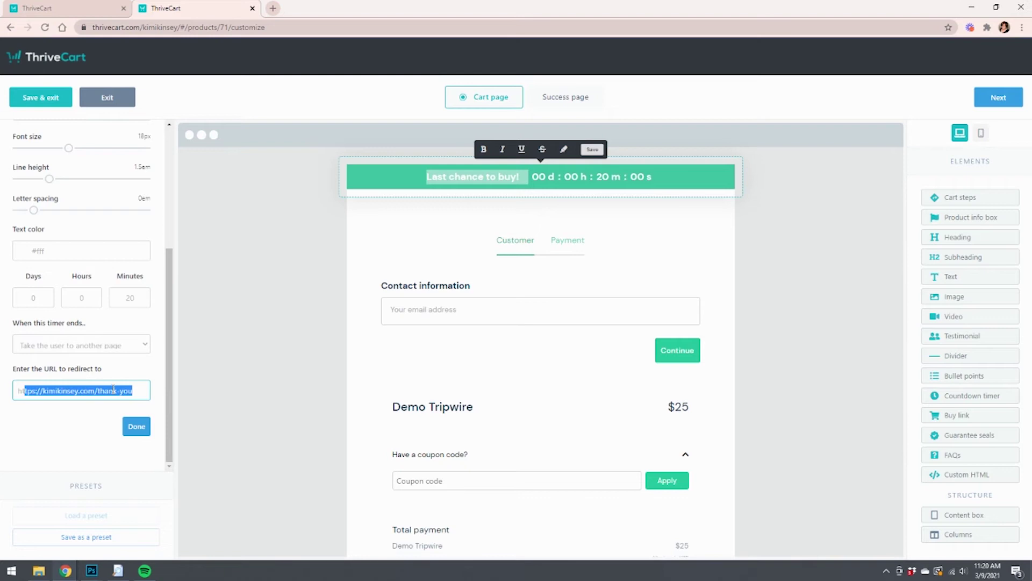
Close the timer settings, then save Demo Tripwire's cart design and product to get its URL.
click(145, 430)
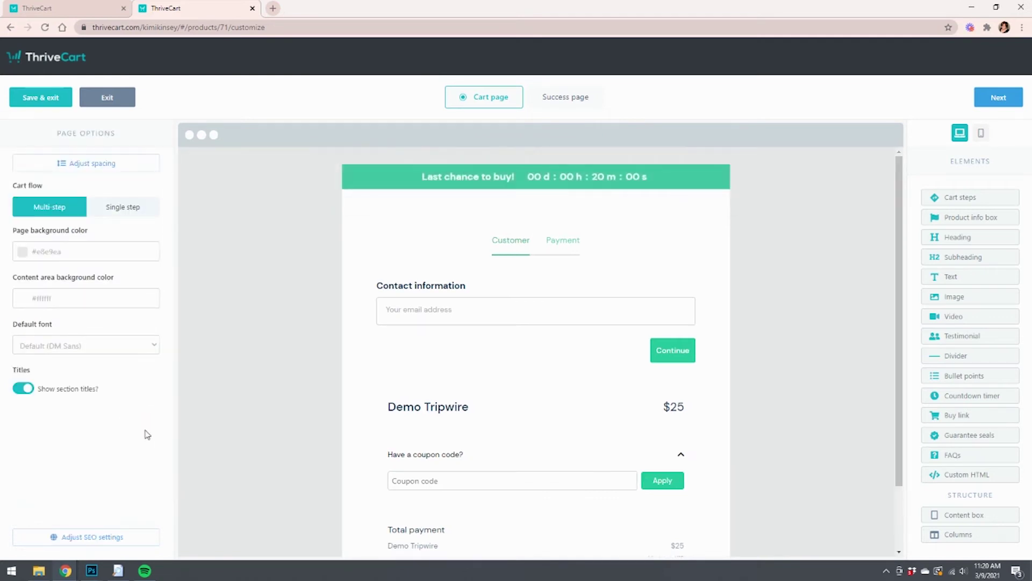
click(43, 99)
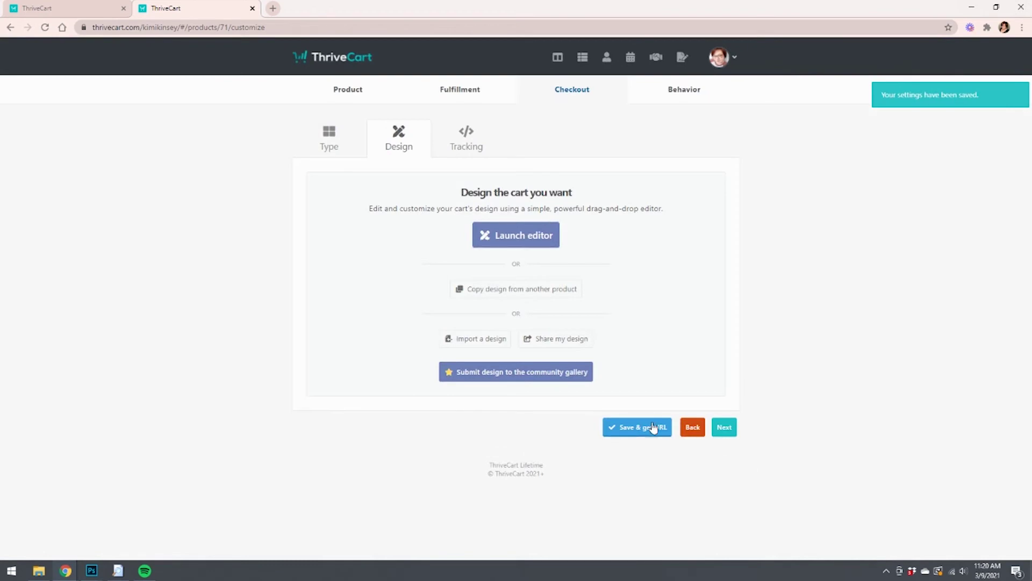
click(653, 427)
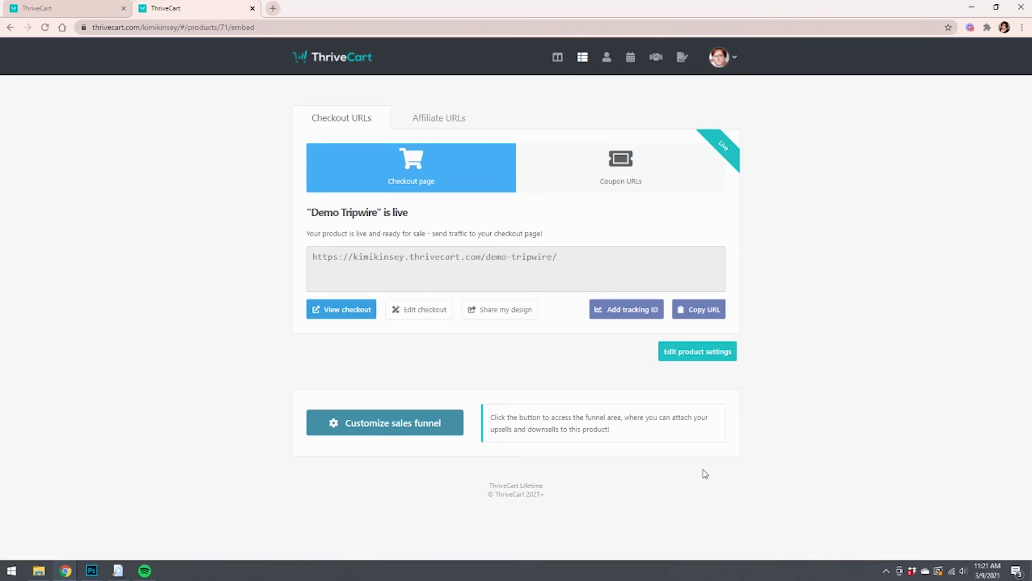
Copy Demo Freebie's checkout URL and load it in a new browser tab.
click(252, 8)
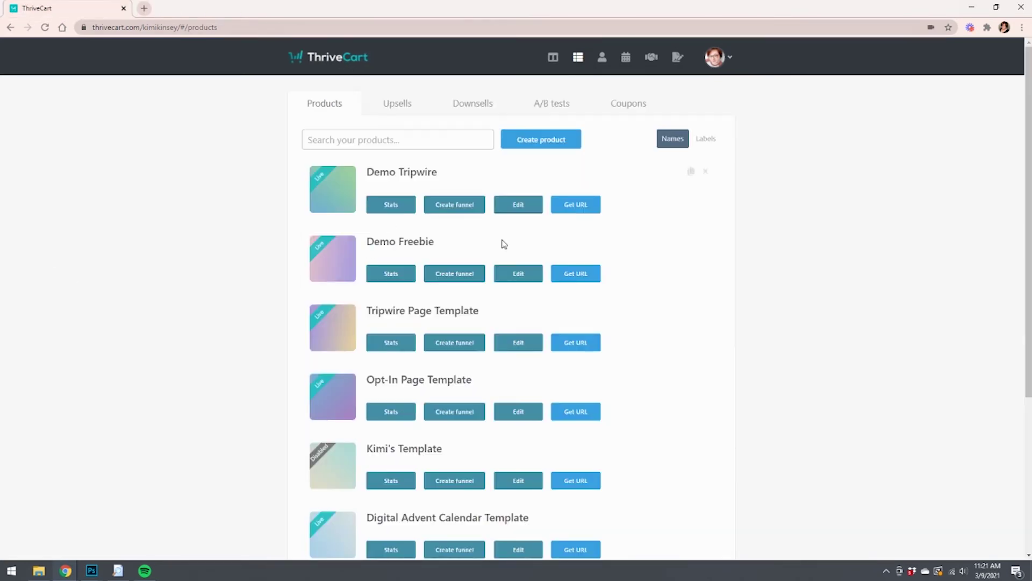
click(571, 274)
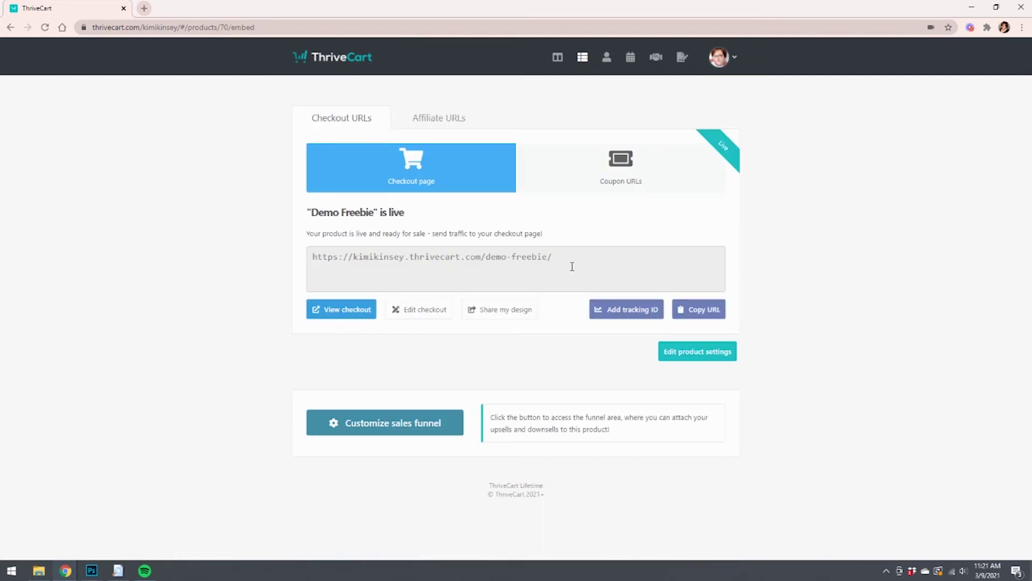
click(572, 266)
key(ctrl+c)
click(144, 8)
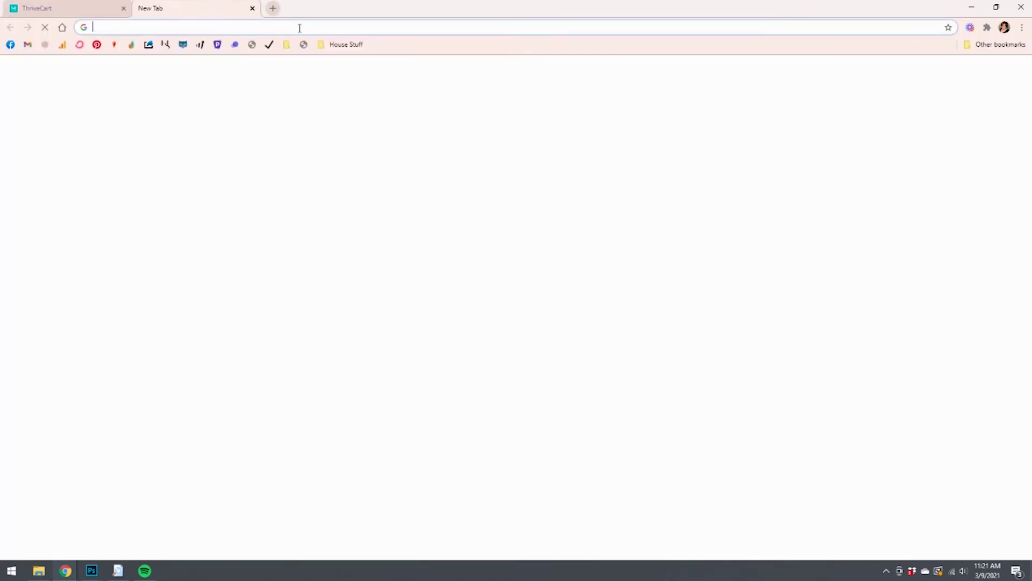
key(ctrl+v)
key(Return)
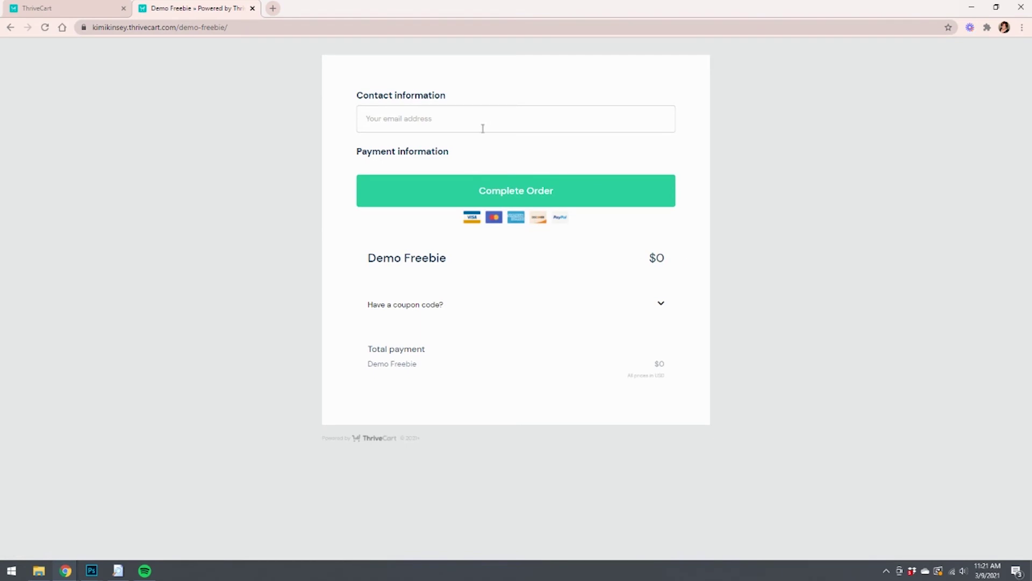
Fill in the contact's email address and complete the free Demo Freebie test order.
click(487, 122)
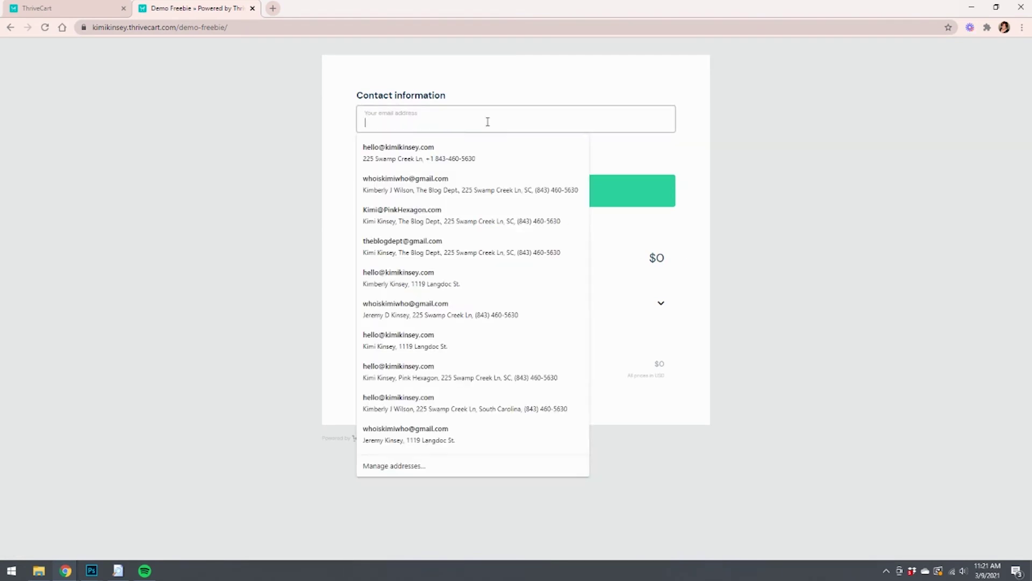
text(who)
click(466, 145)
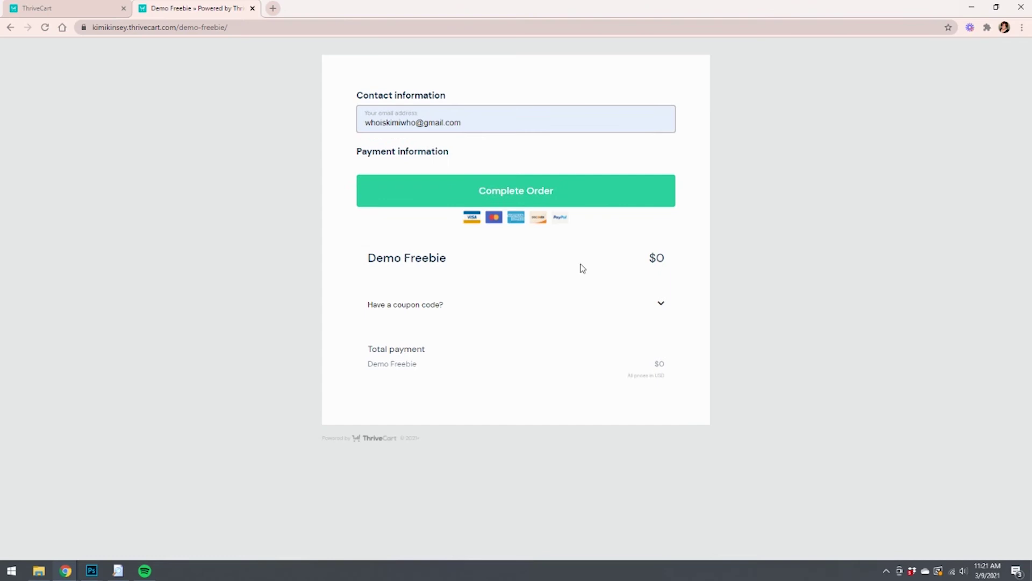
click(575, 192)
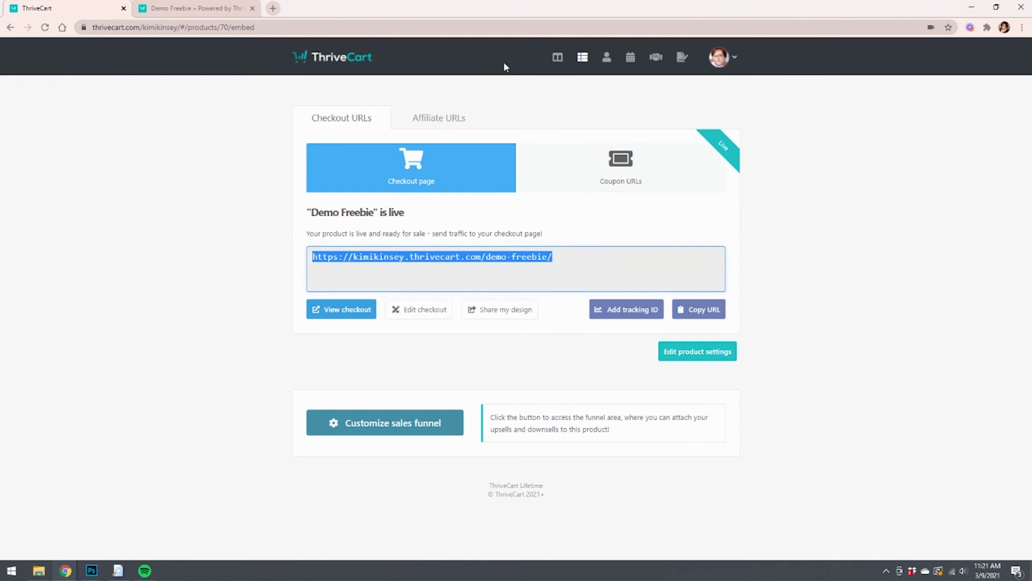
Return to Products and select Demo Tripwire's checkout URL.
click(582, 57)
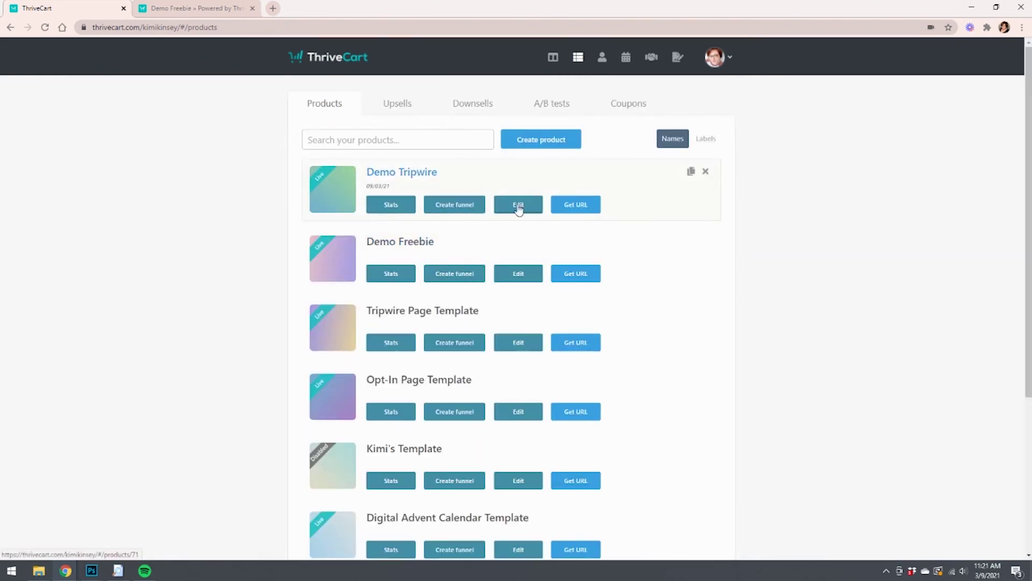
click(519, 209)
drag(571, 257, 300, 249)
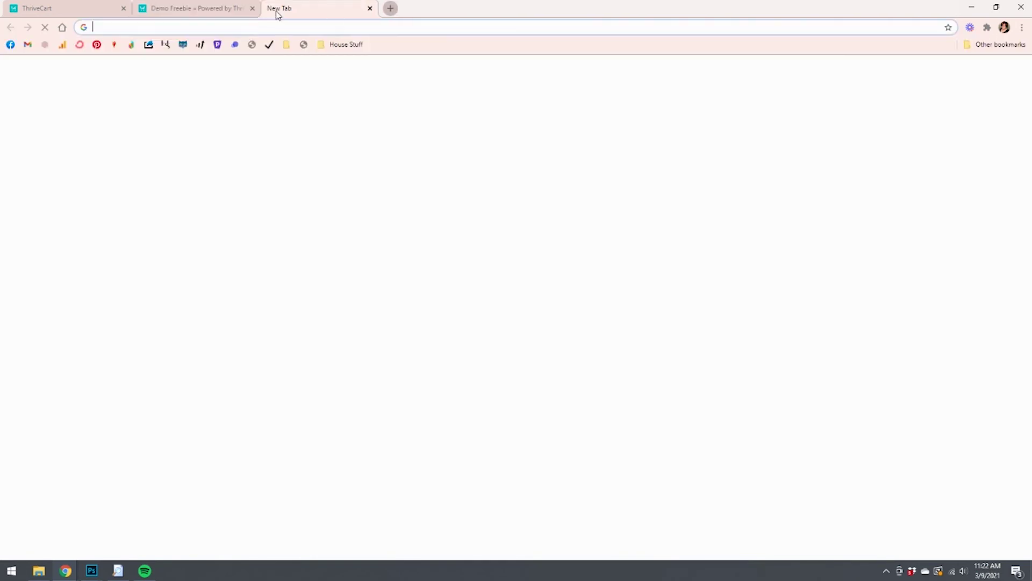
Load kimikinsey.com/free-optin-template in the new tab.
text(ki)
key(Right)
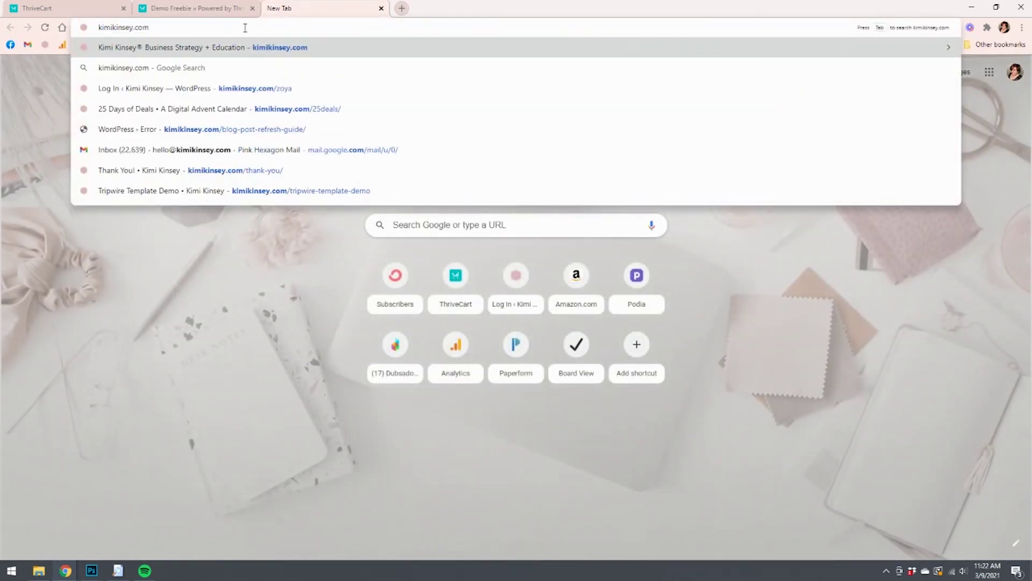
text(/fr)
key(Return)
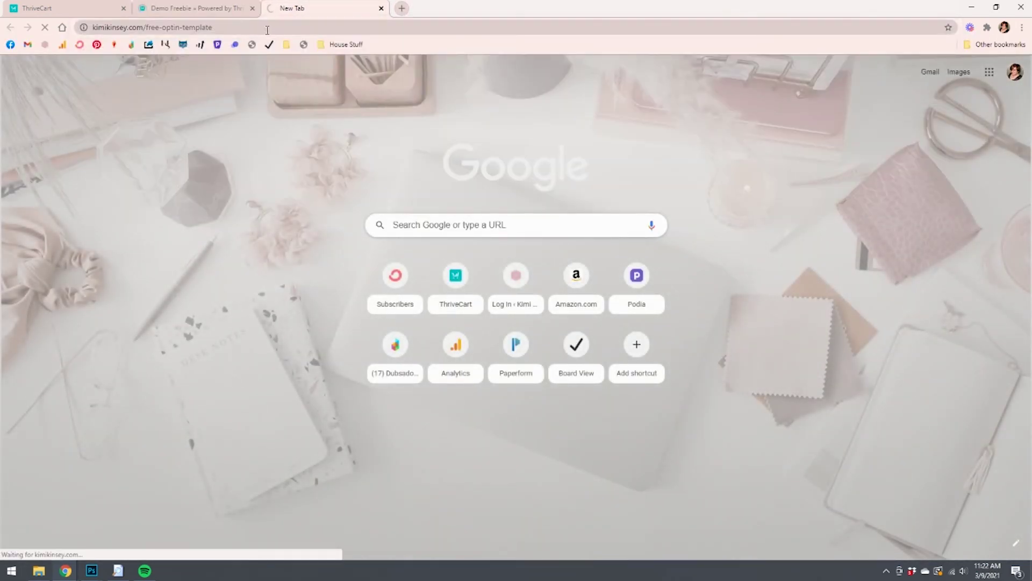
click(196, 8)
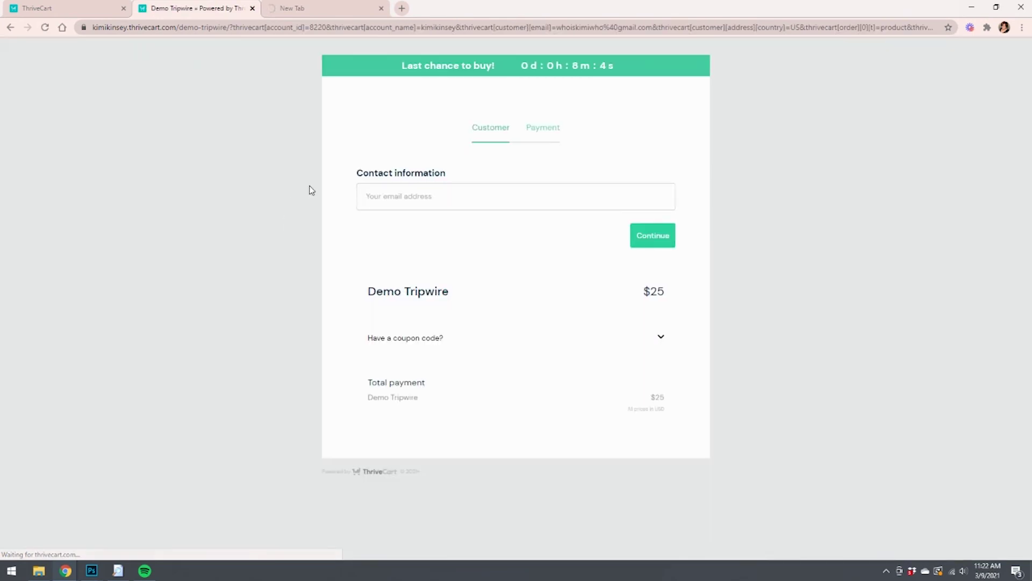
click(323, 8)
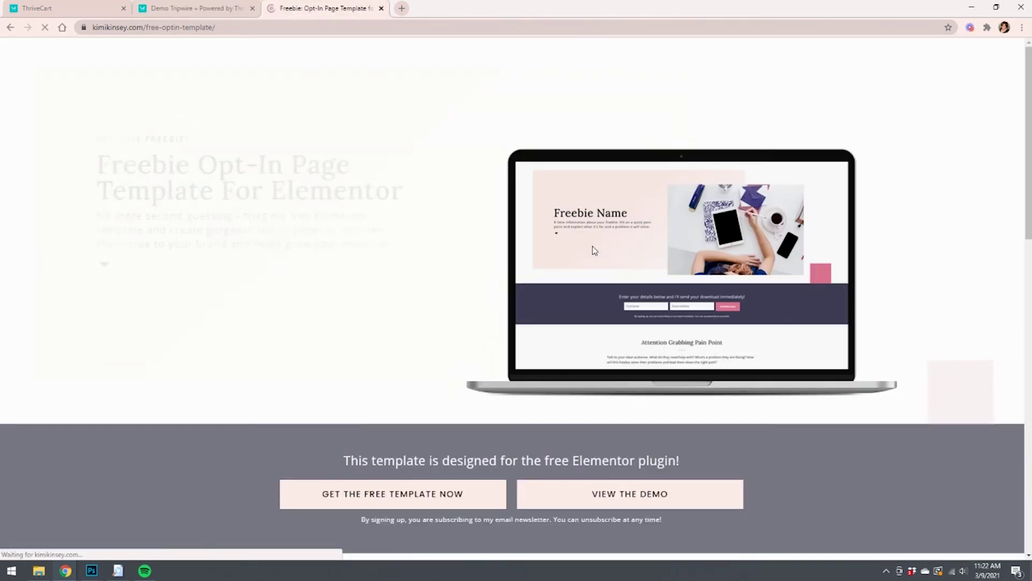
Click GET THE FREE TEMPLATE NOW to reach the Free Opt-In Page Template cart.
scroll(695, 344, down, 2)
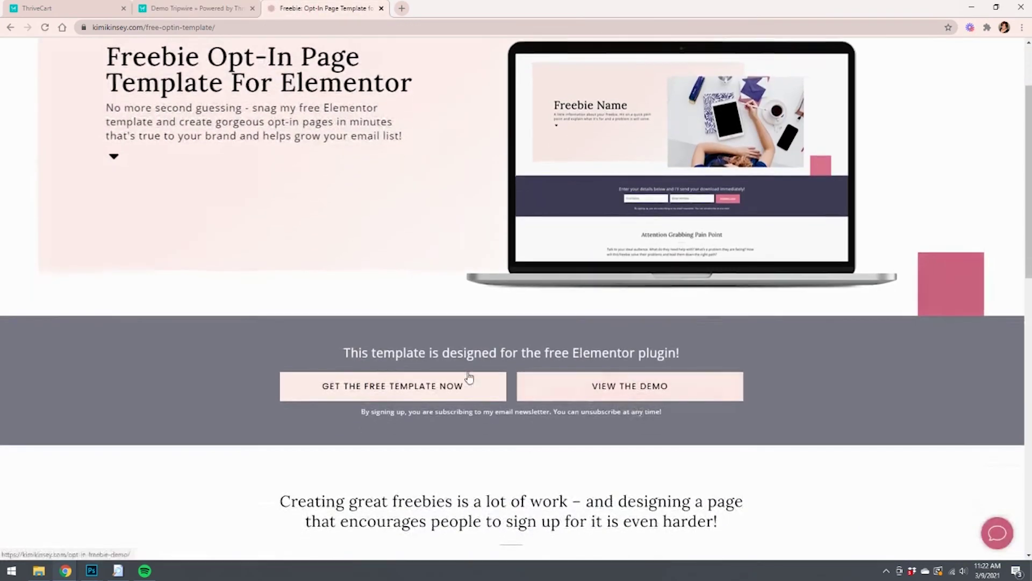
click(406, 387)
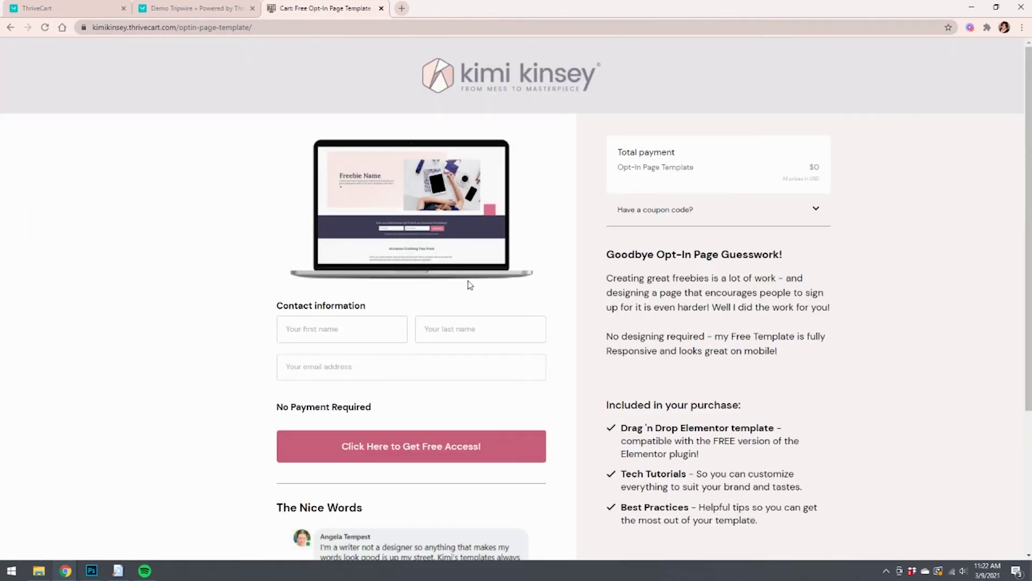
click(212, 7)
click(288, 7)
Review the $25 Demo Tripwire checkout: 7-minute countdown and blank email flagged 'can't be blank'.
click(187, 7)
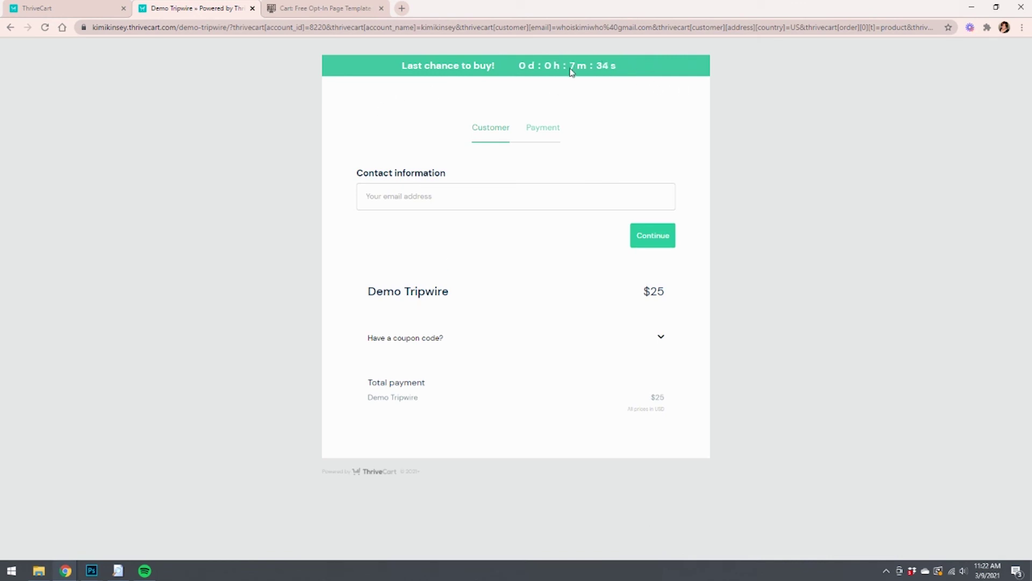
click(463, 192)
click(677, 194)
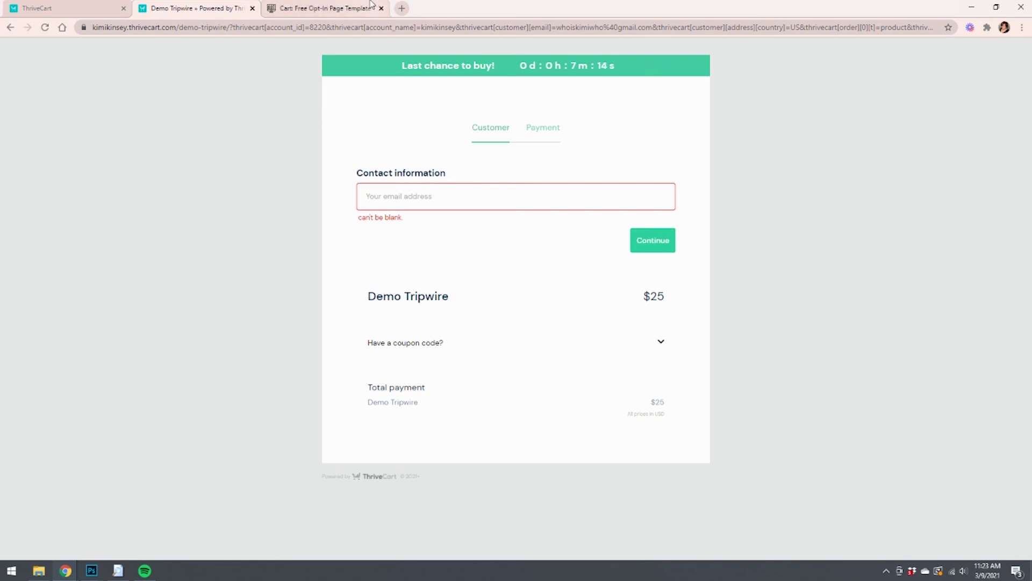
click(344, 8)
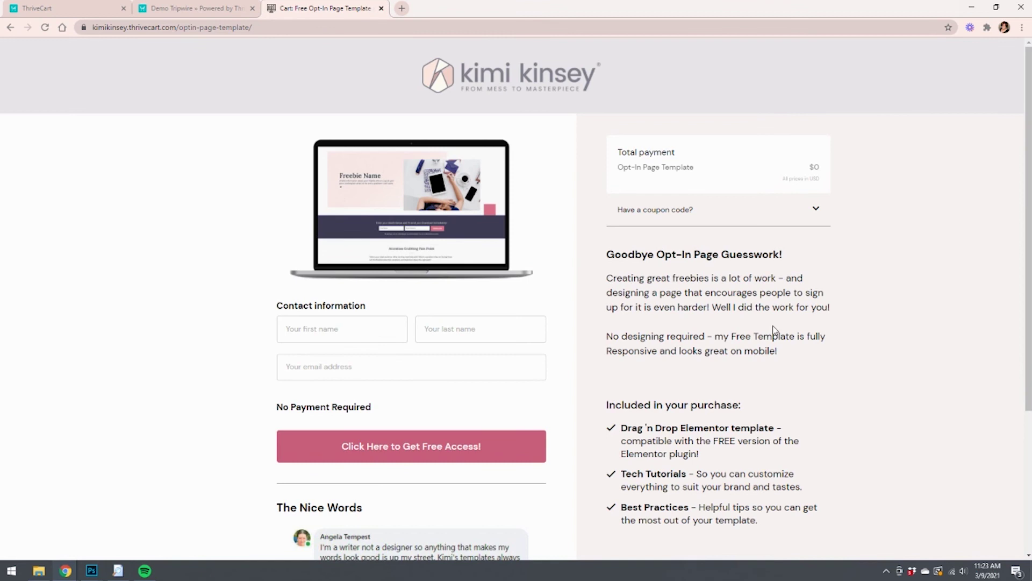
click(159, 8)
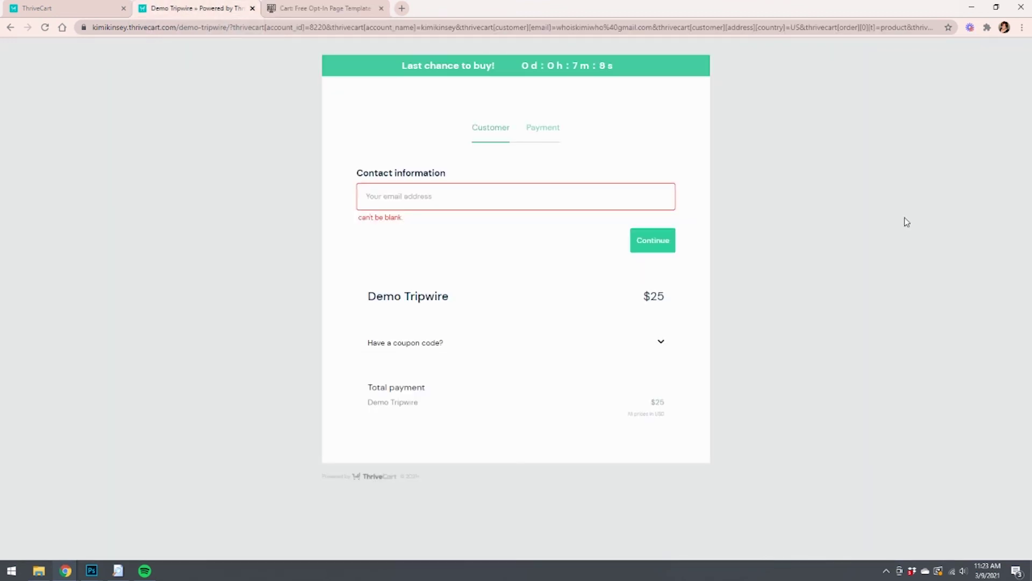